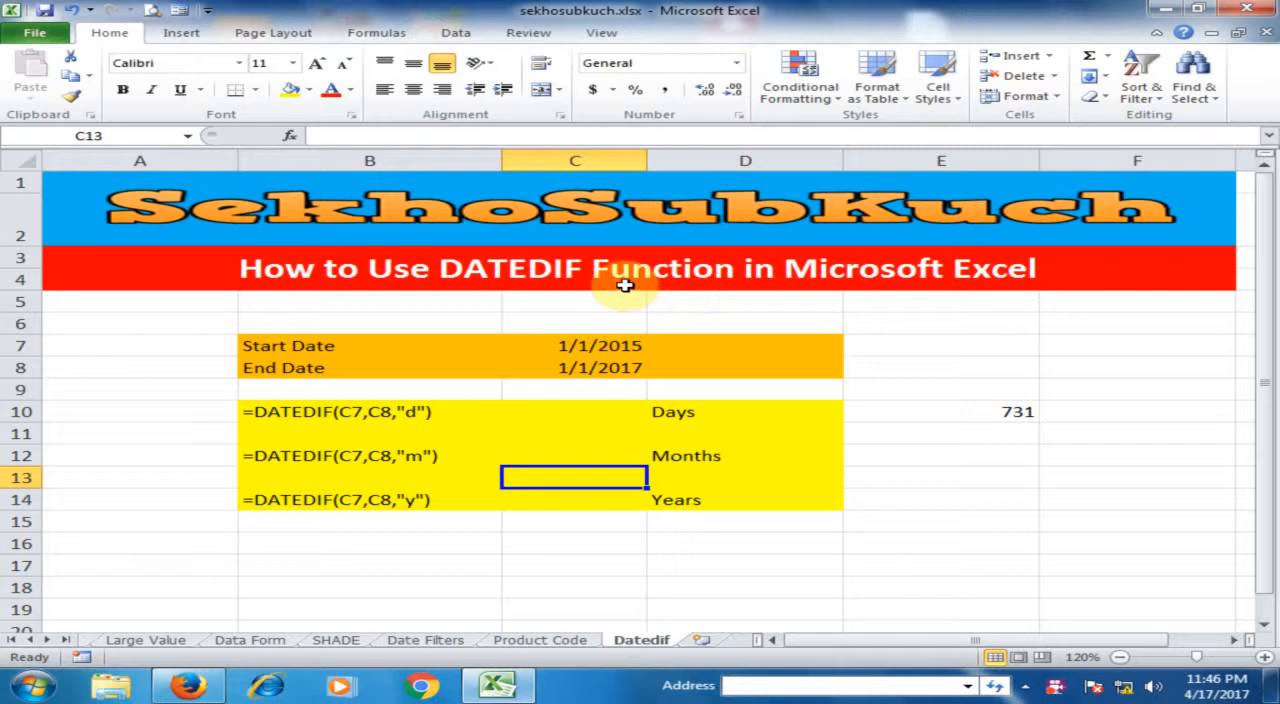
- Enter =DATEDIF(C7,C8,"d") in C10 to calculate the days between the start and end dates
click(582, 346)
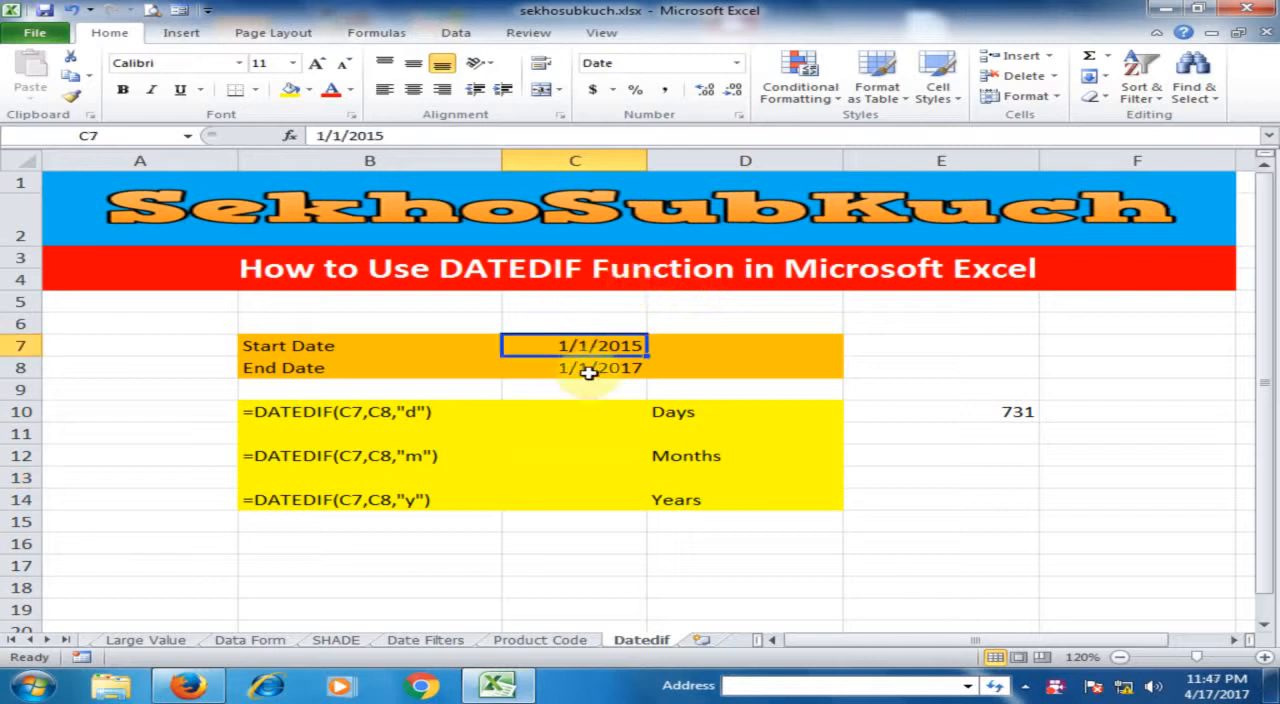
click(600, 367)
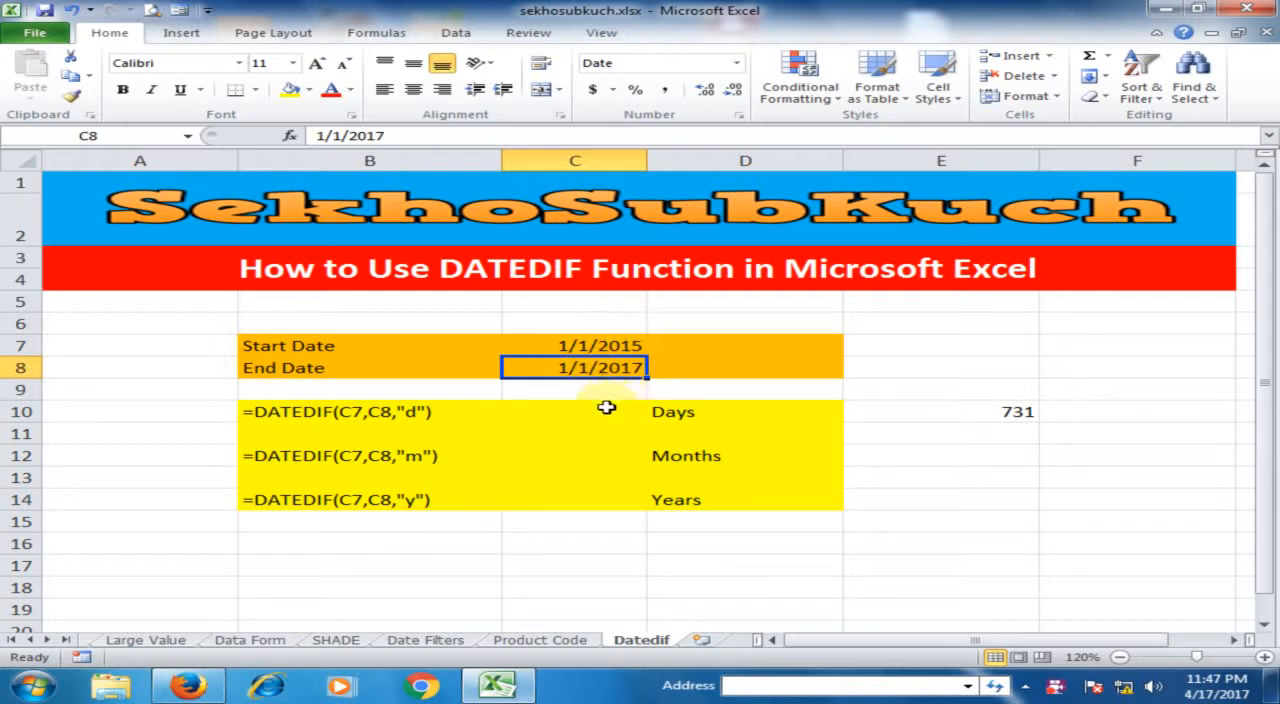
click(603, 416)
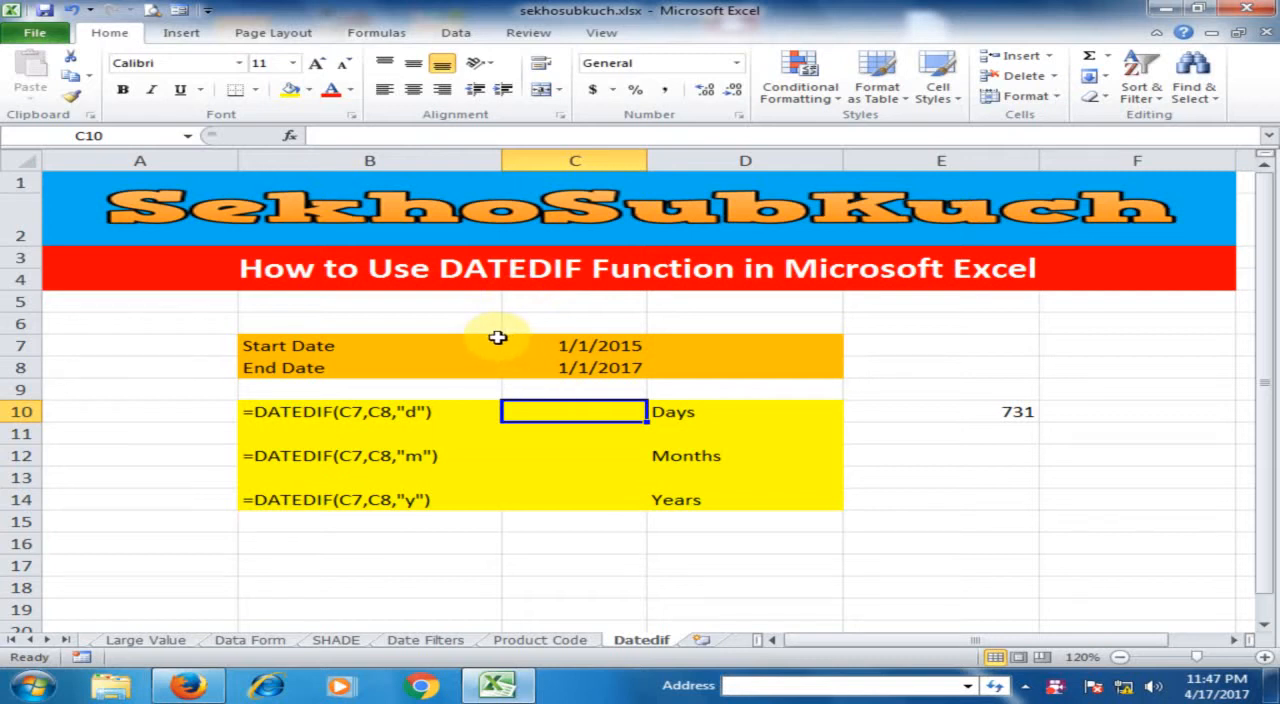
text(=)
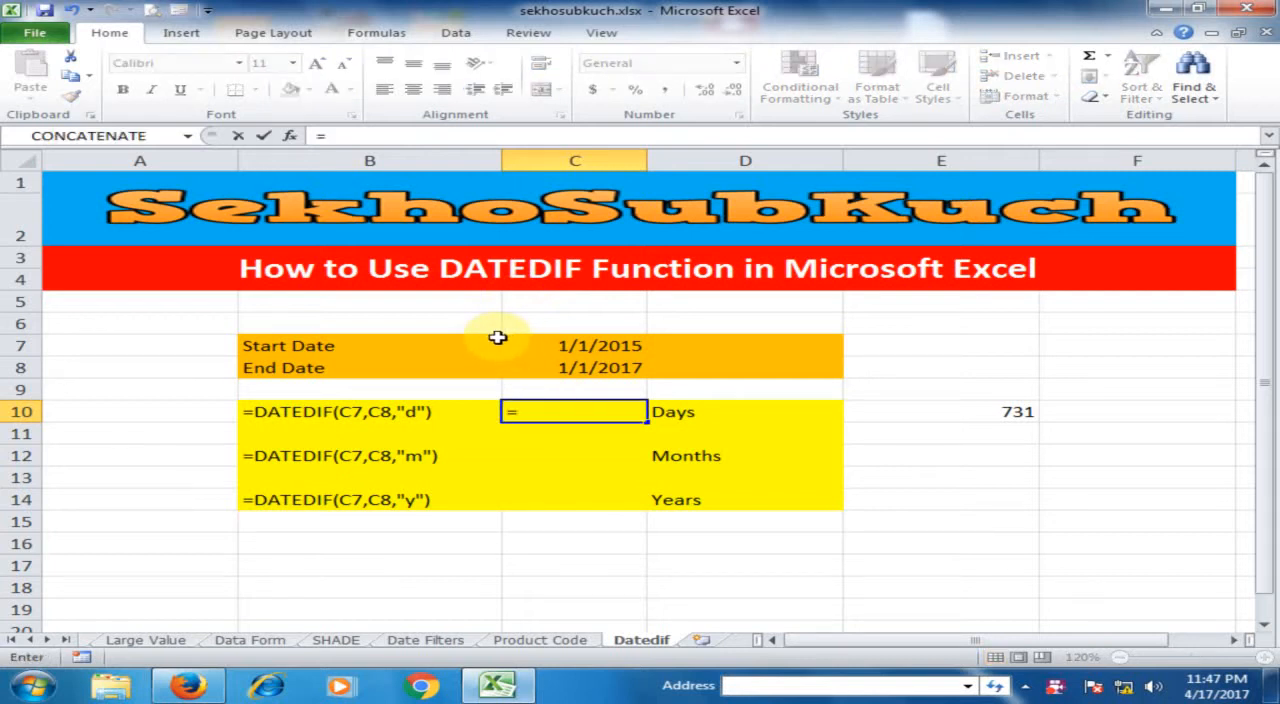
text(datedif()
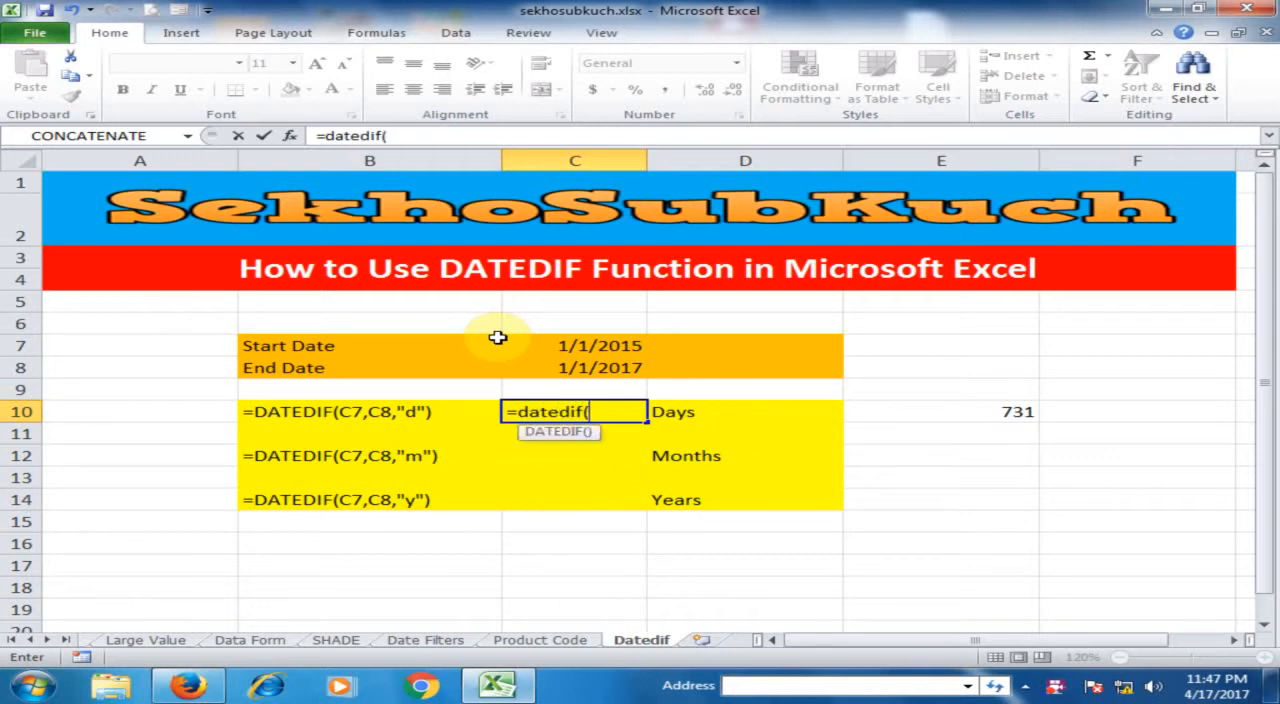
click(597, 342)
text(,)
click(608, 368)
text(,)
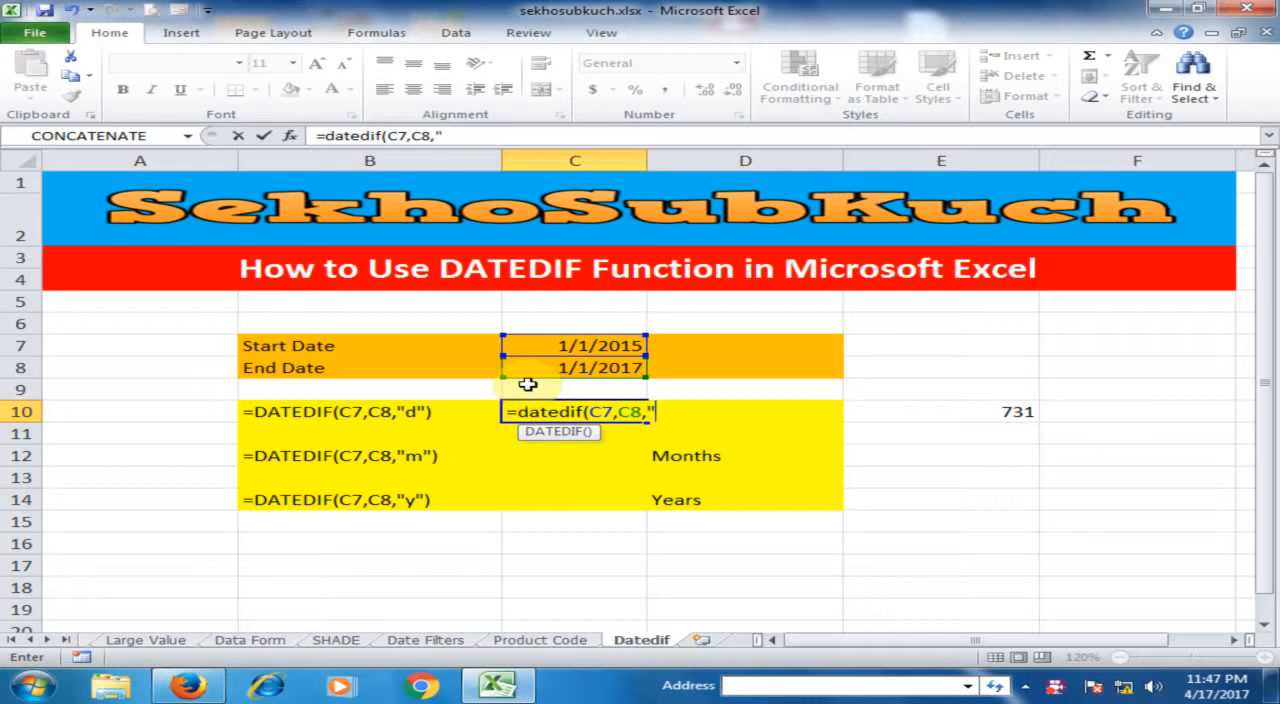
text("d)
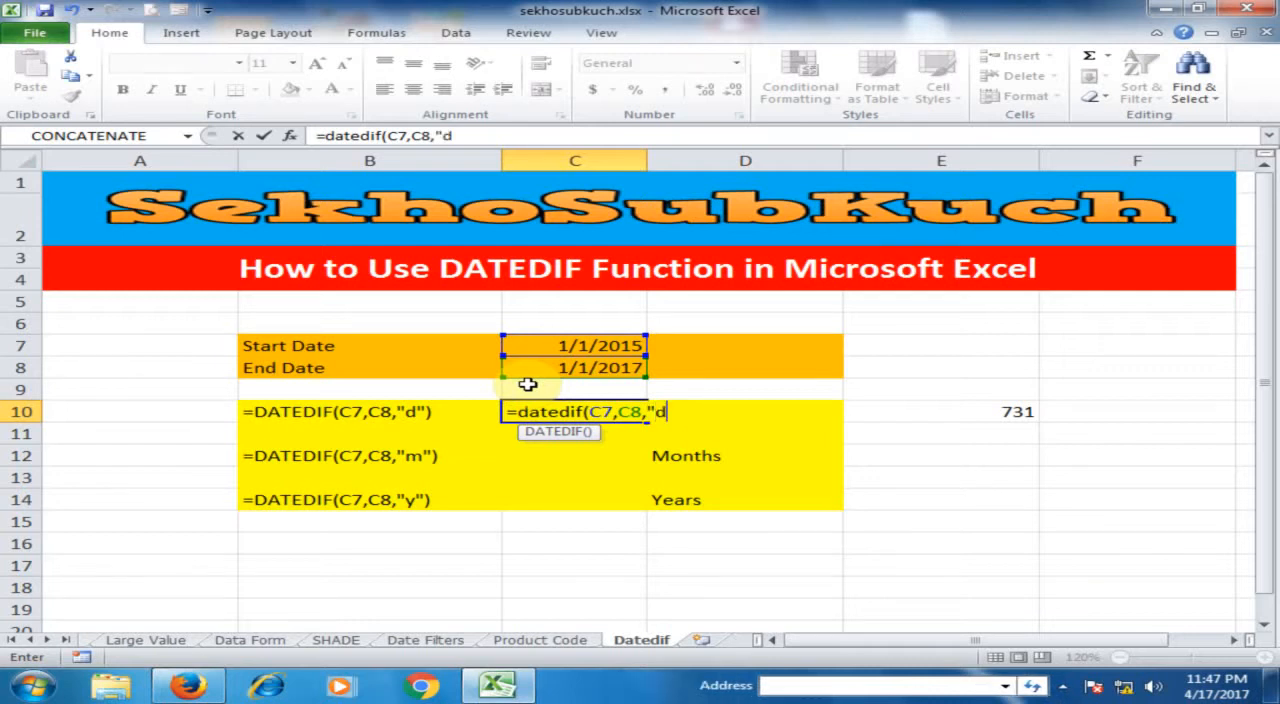
text("))
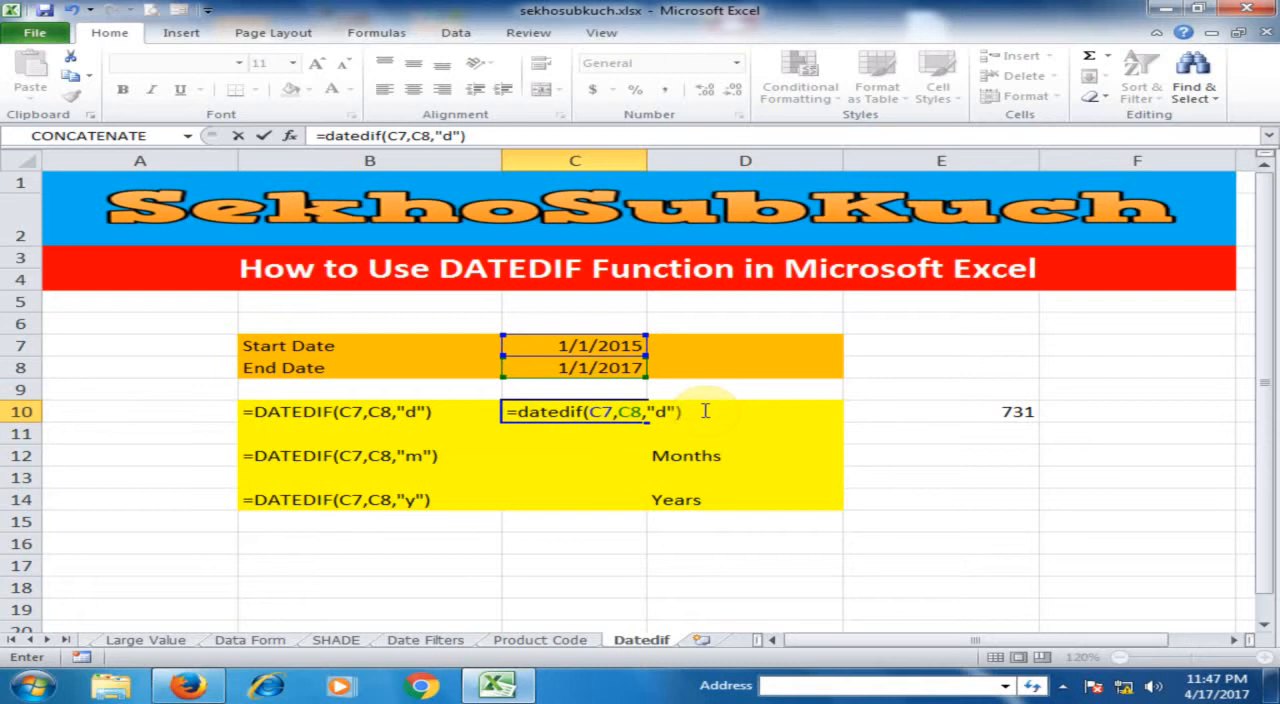
key(Return)
click(620, 412)
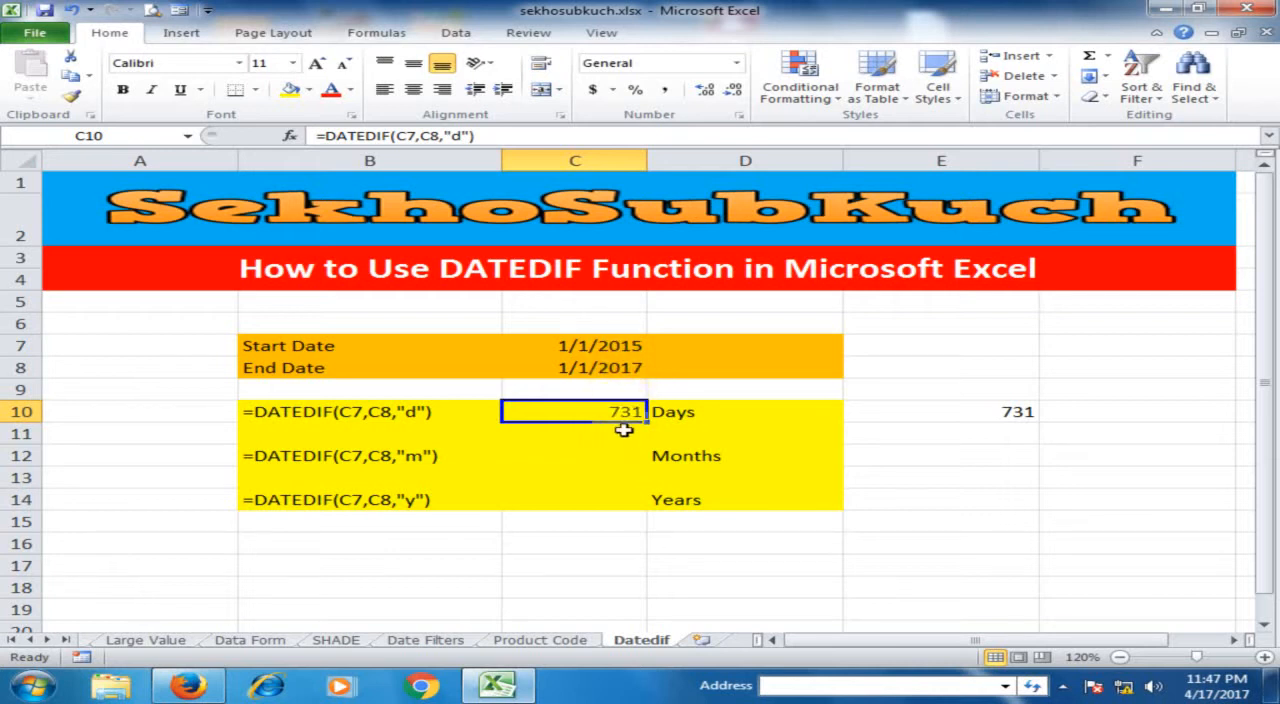
- Enter =DATEDIF(C7,C8,"m") in C12 to calculate the months between the start and end dates
click(605, 458)
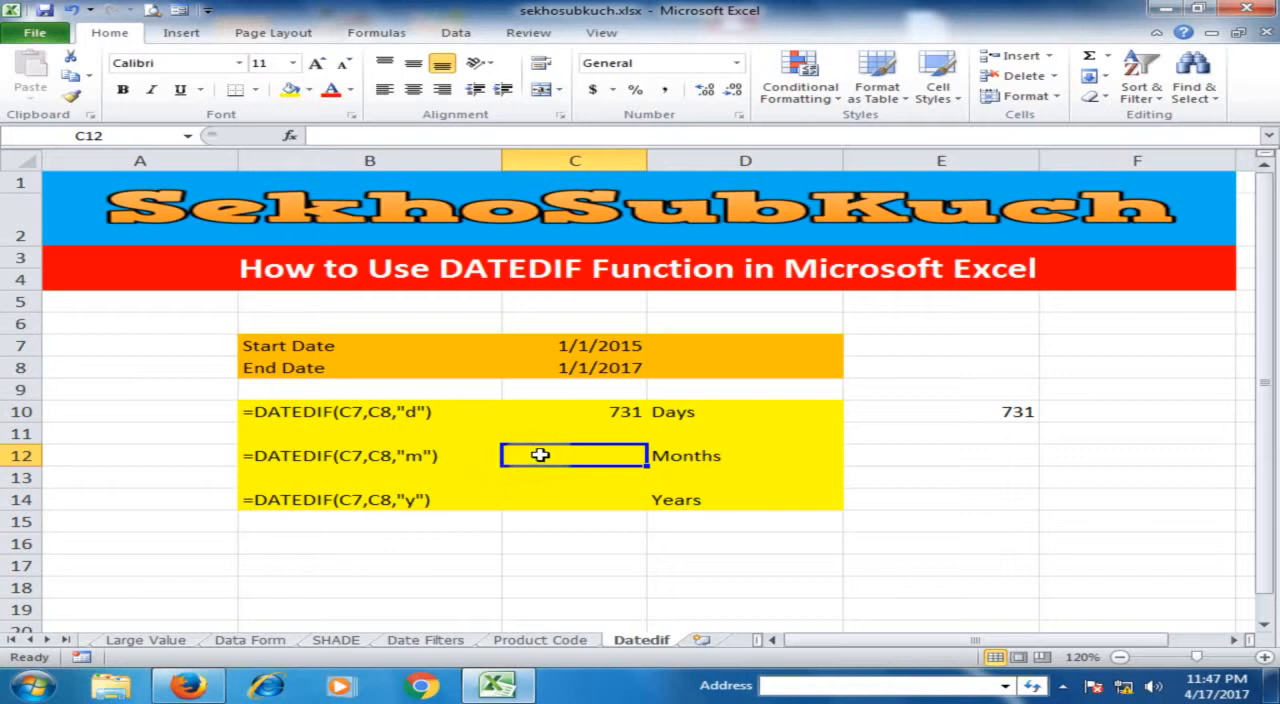
text(=)
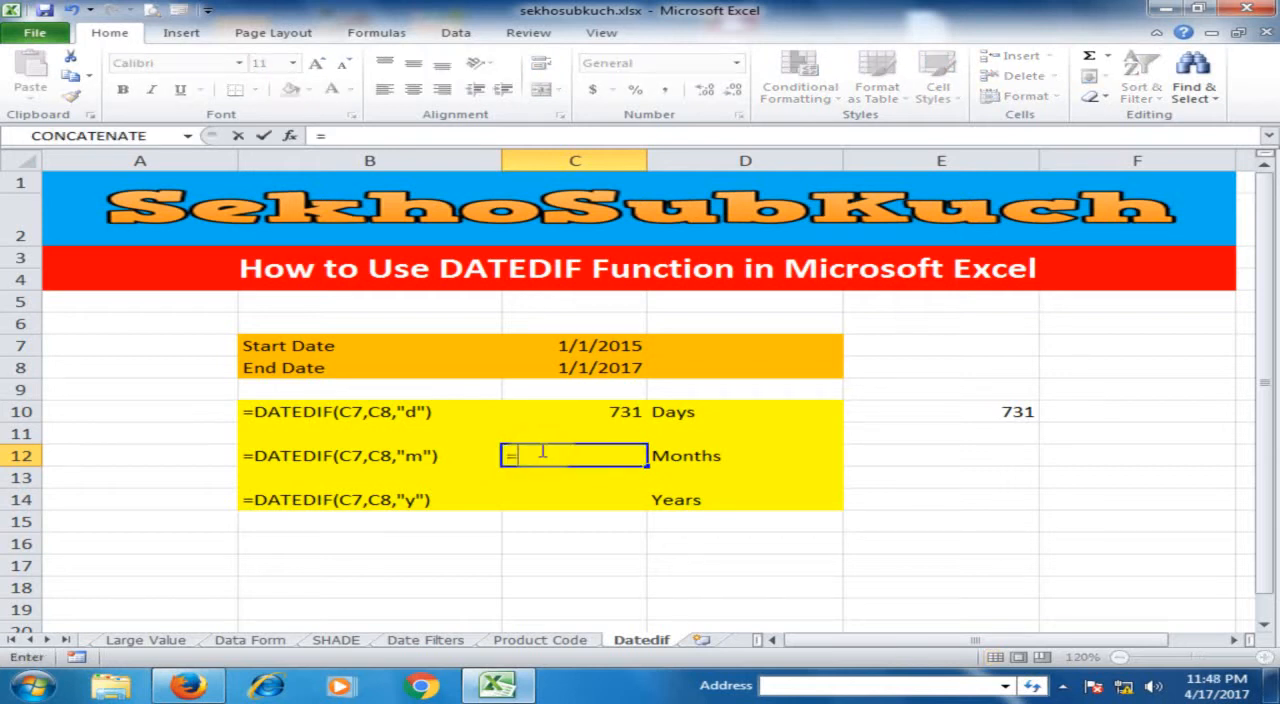
text(date)
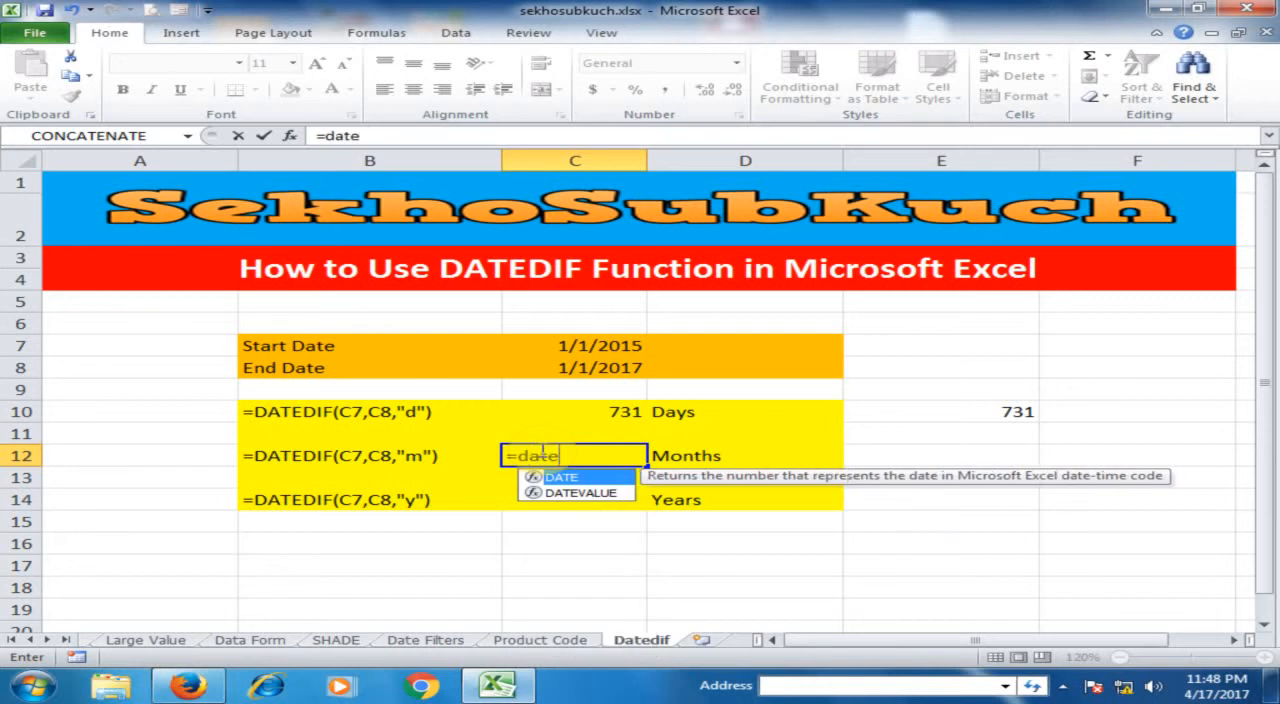
text(dif()
click(620, 345)
text(,)
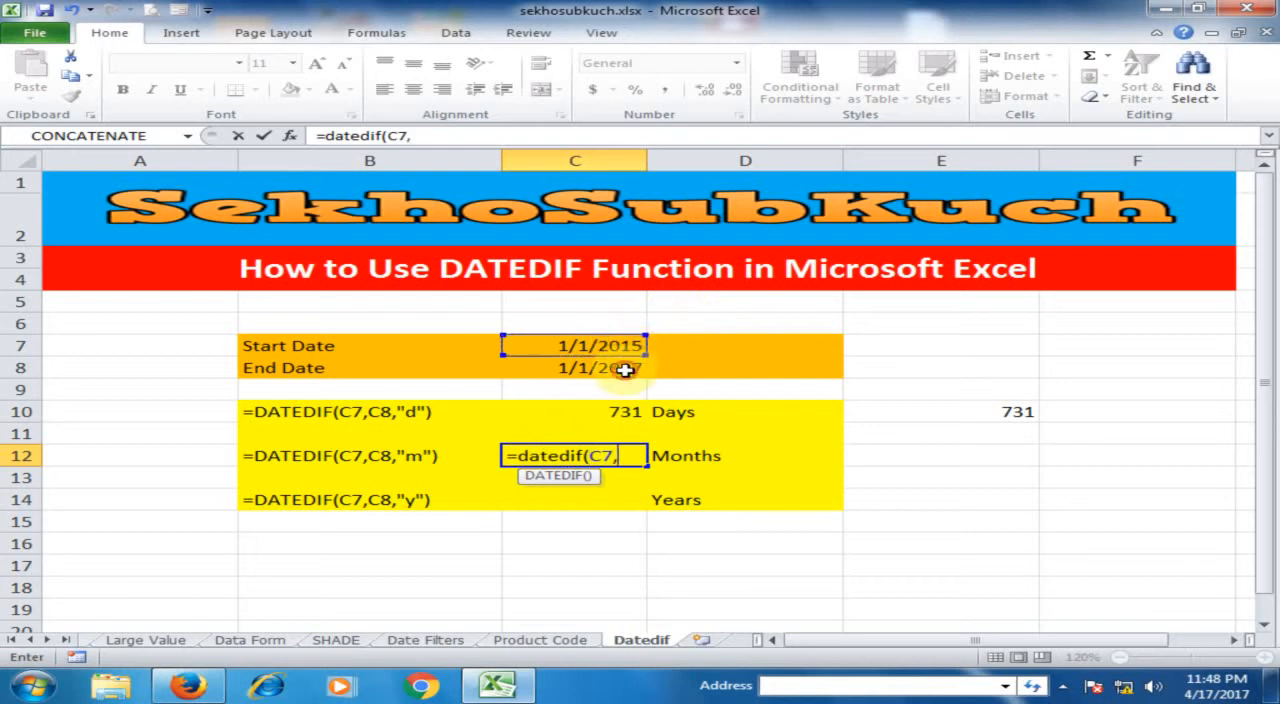
click(622, 367)
text(,)
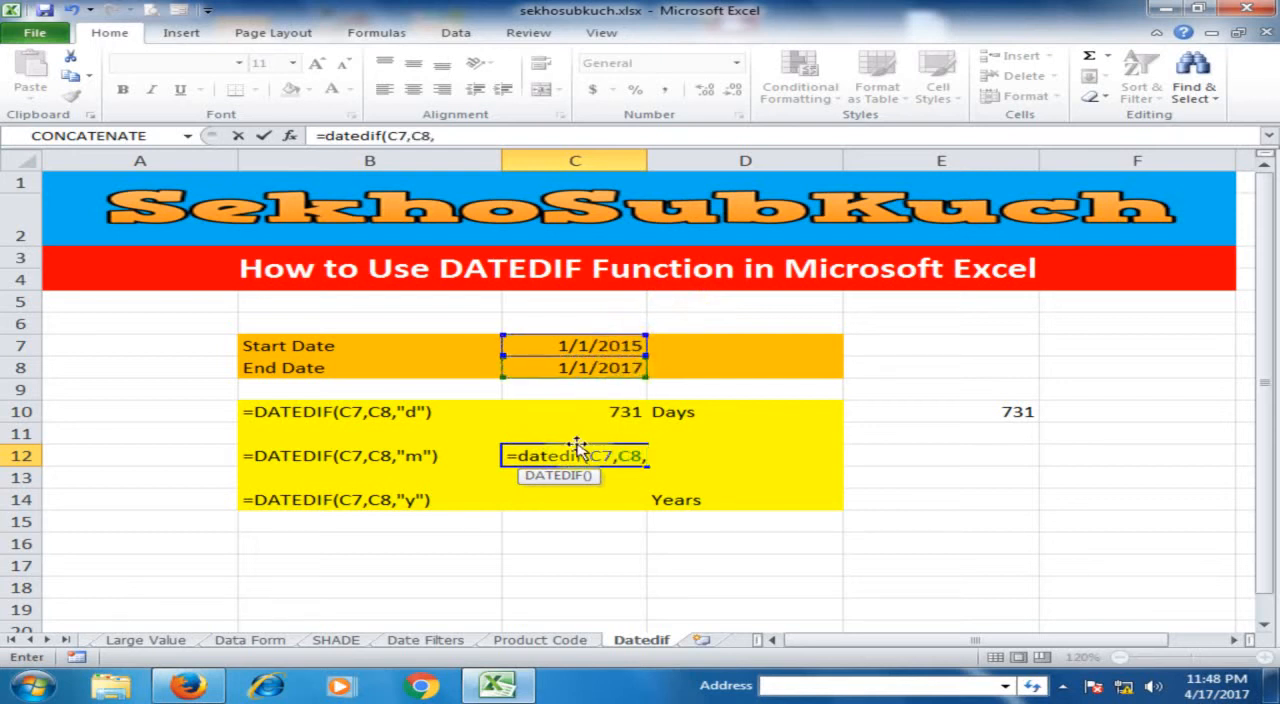
text("m)
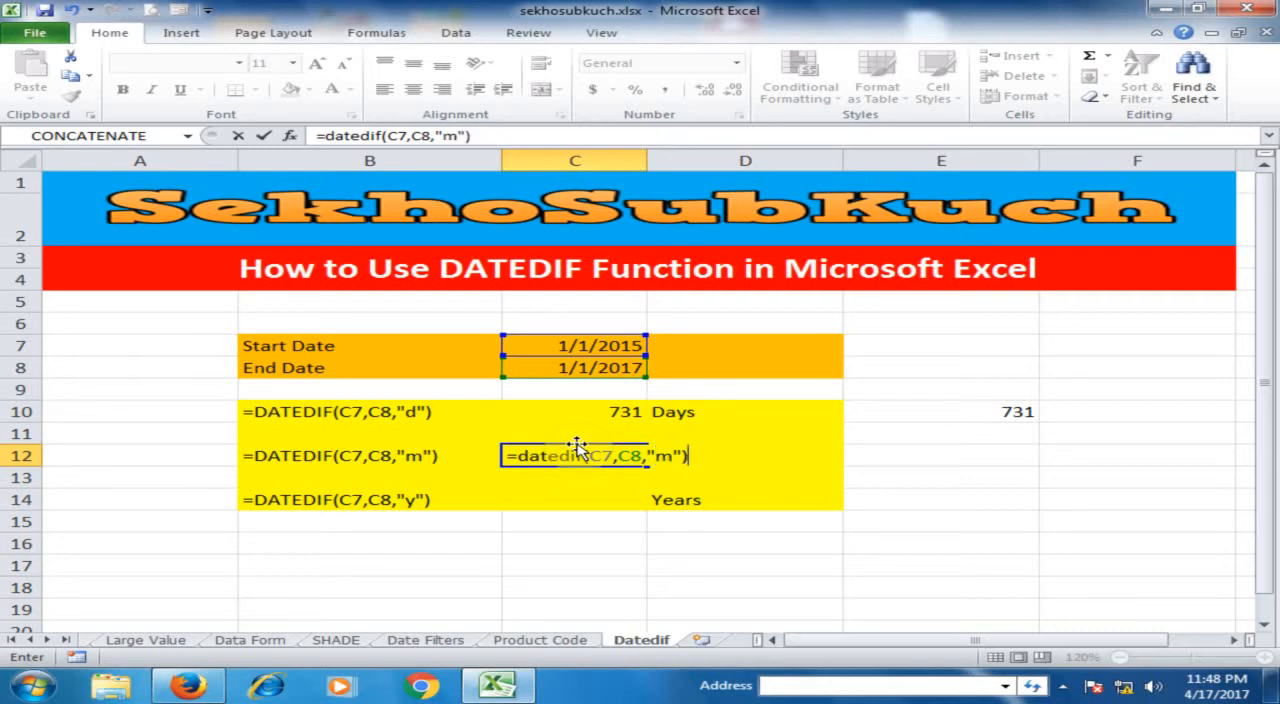
key(Return)
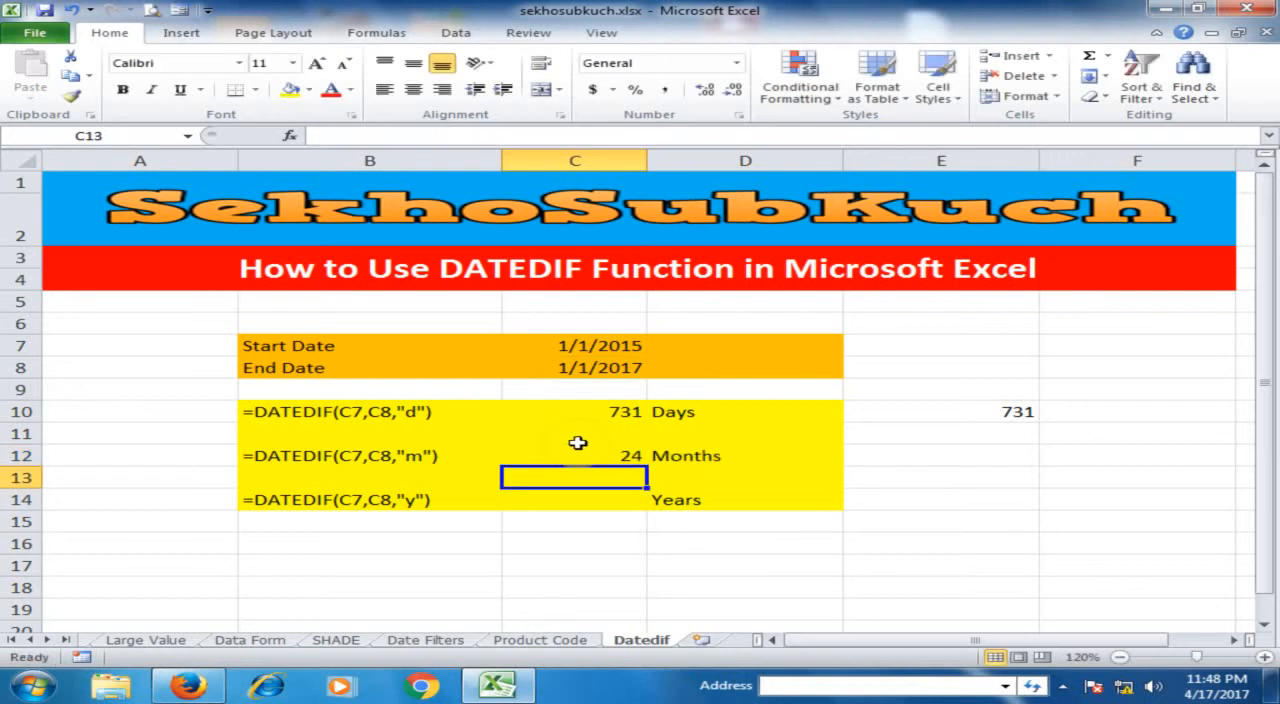
click(605, 455)
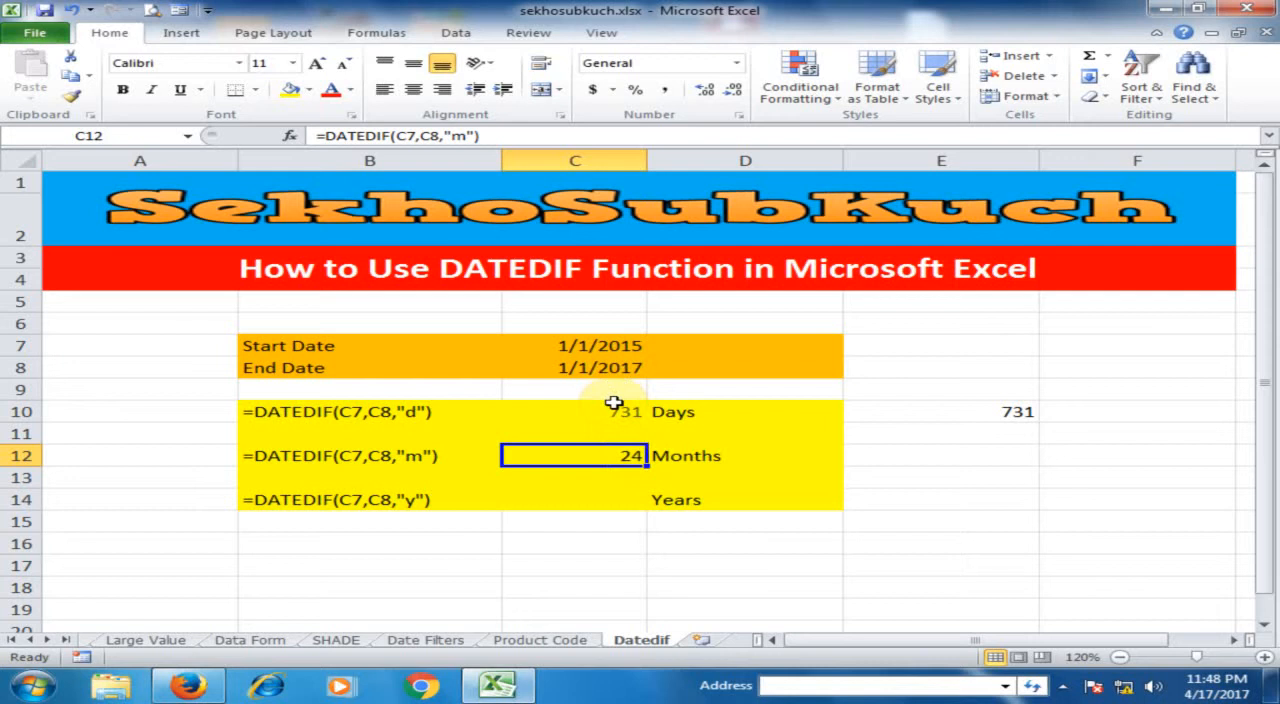
- Enter =DATEDIF(C7,C8,"y") in C14 to calculate the years between the start and end dates
click(621, 499)
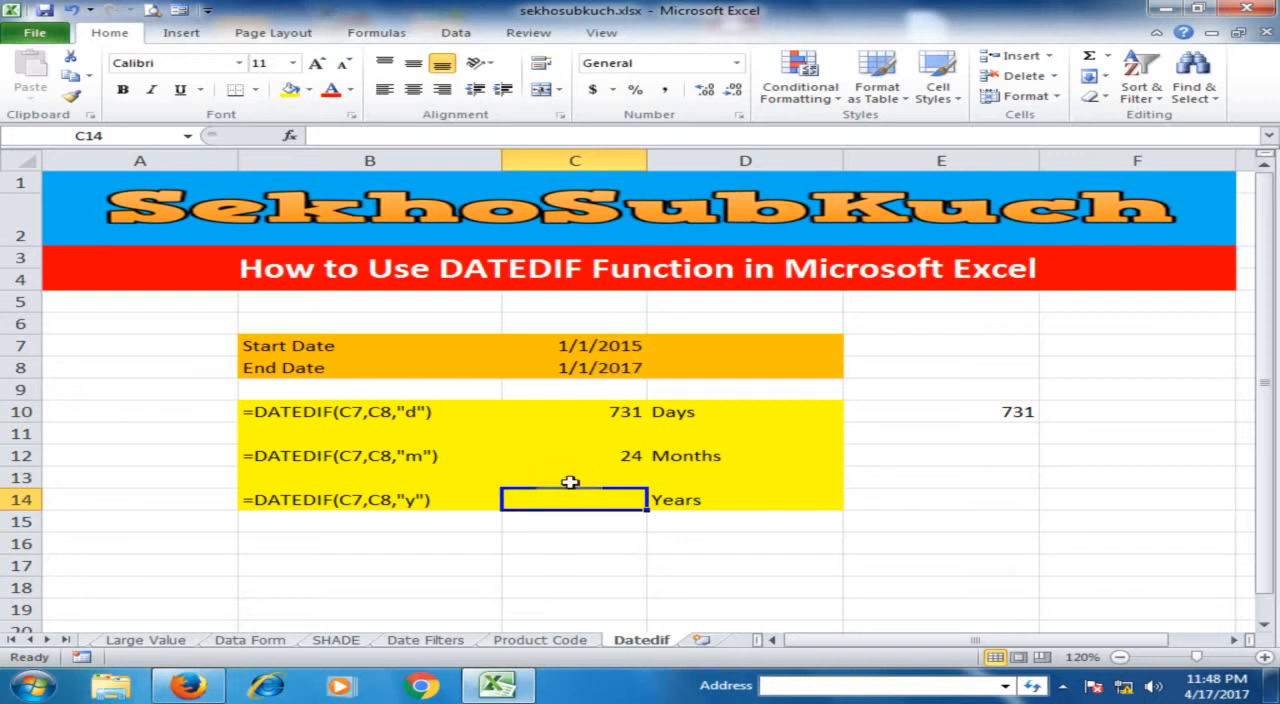
text(=datedif)
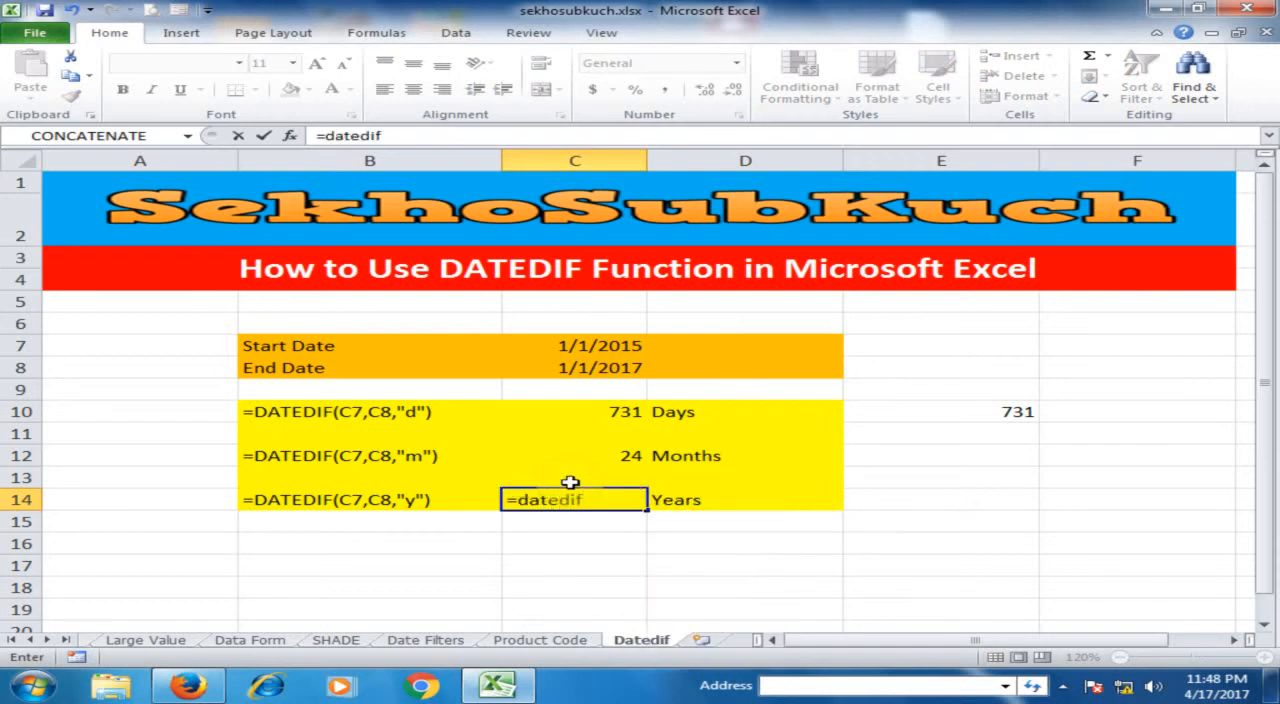
text(()
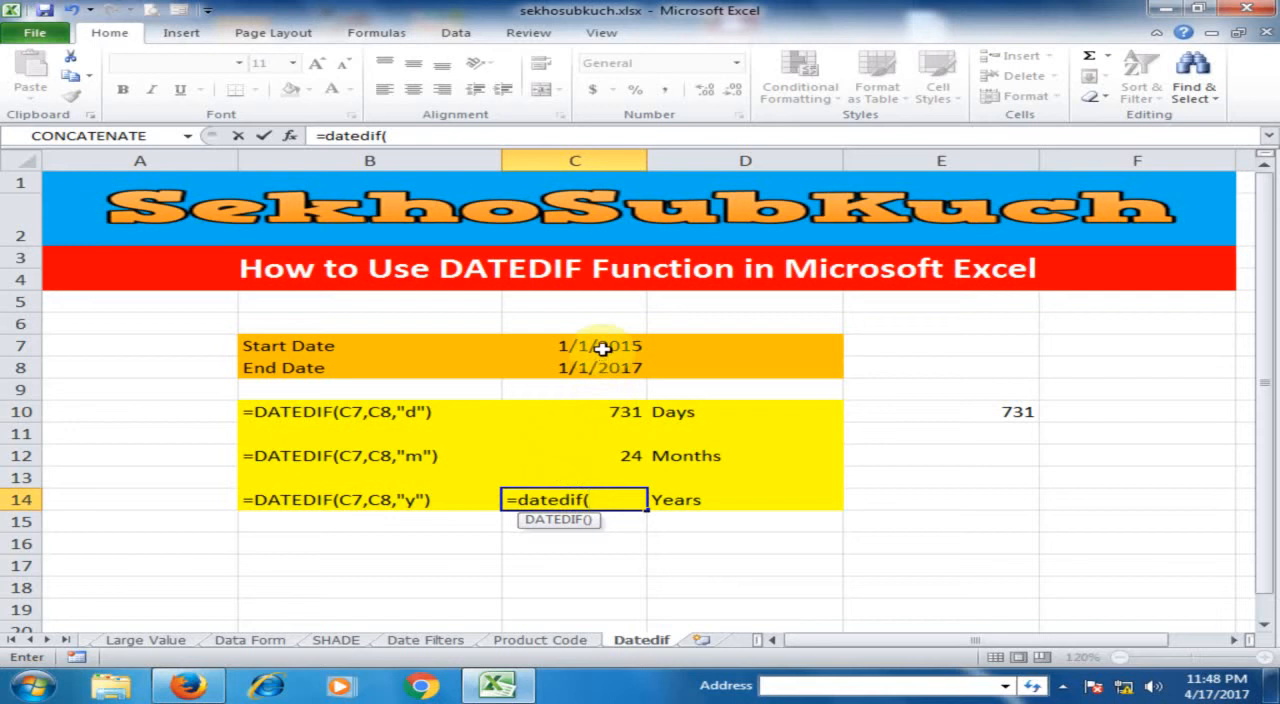
click(603, 347)
text(,)
click(614, 369)
text(,)
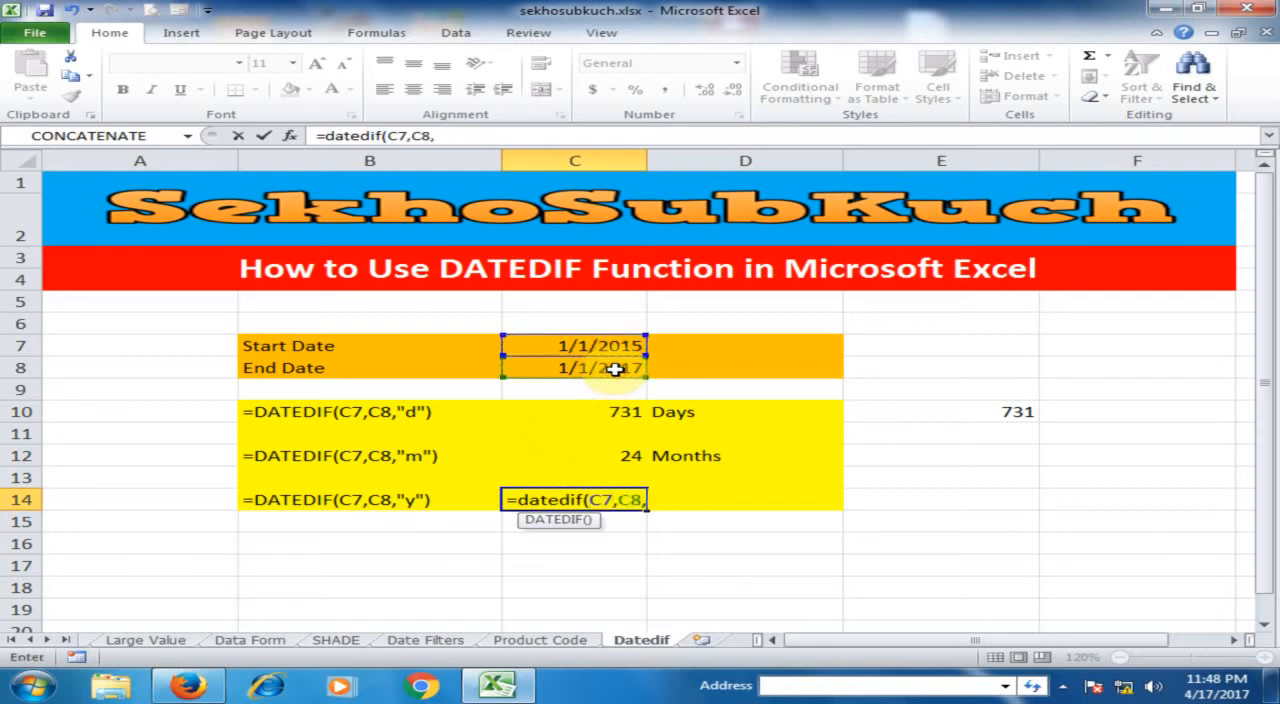
text("y"))
key(Return)
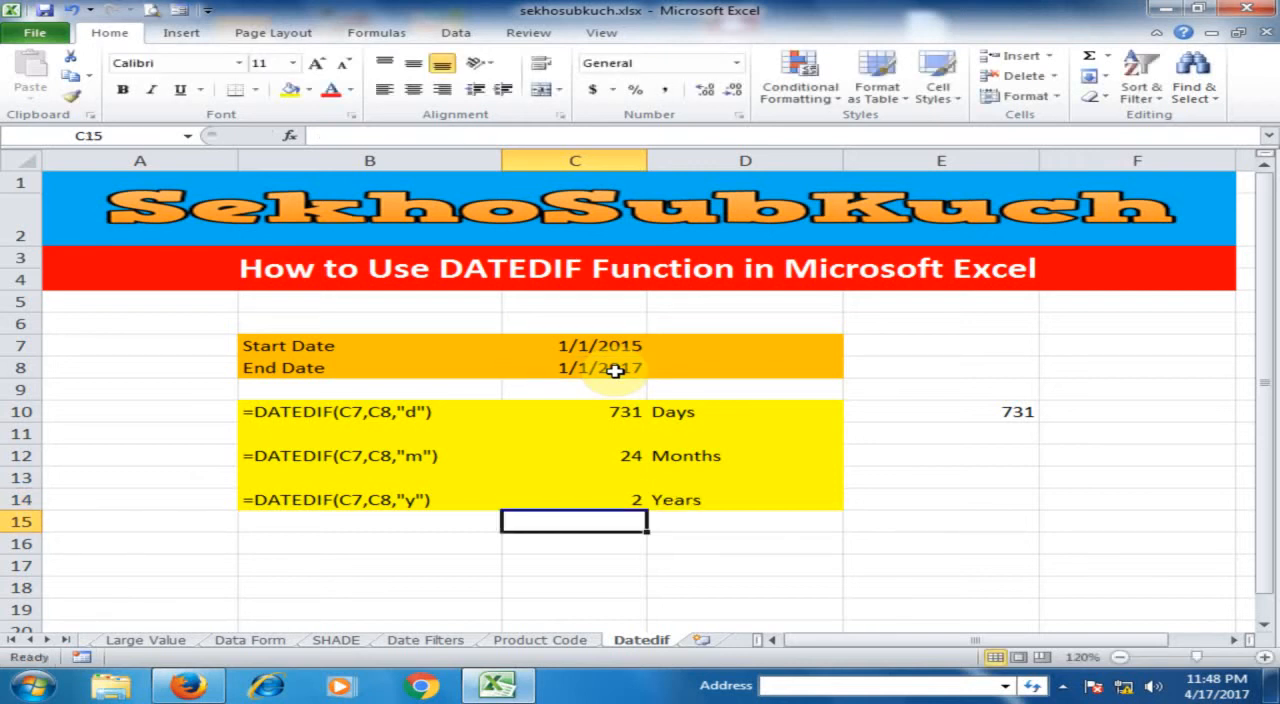
click(605, 501)
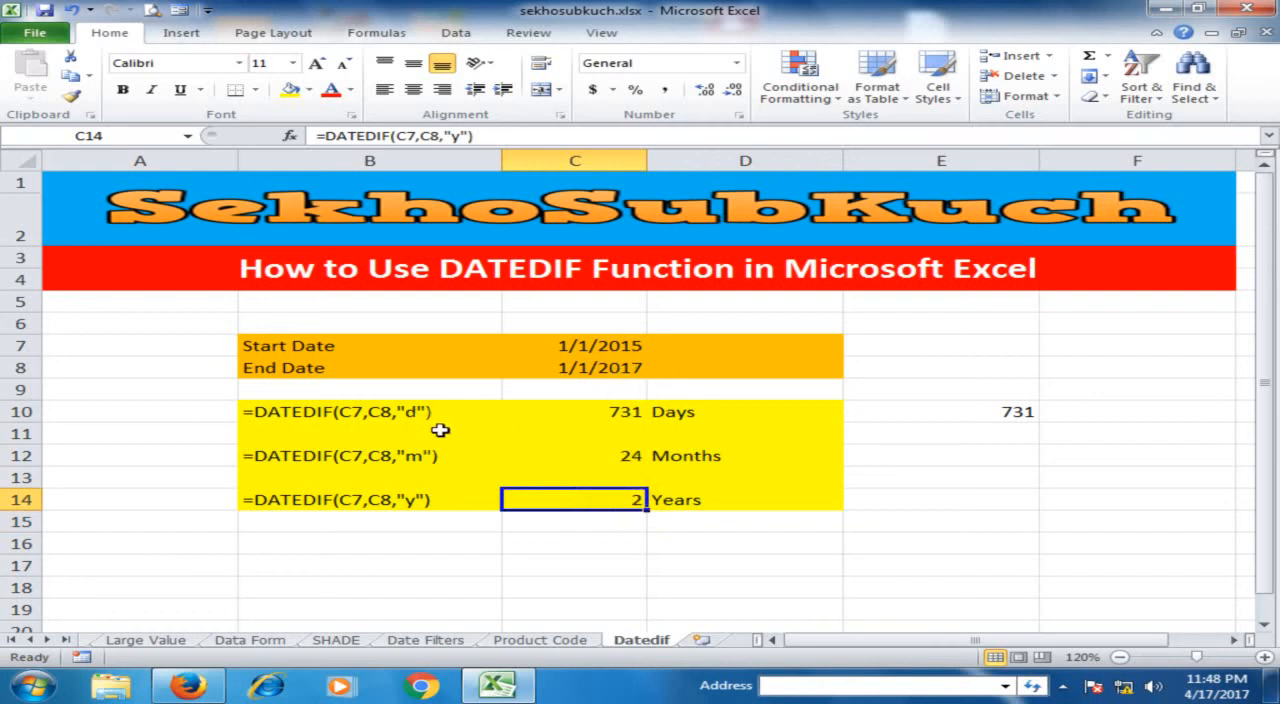
- Review the DATEDIF results in C10, C12 and C14 against the written formulas in column B
click(589, 416)
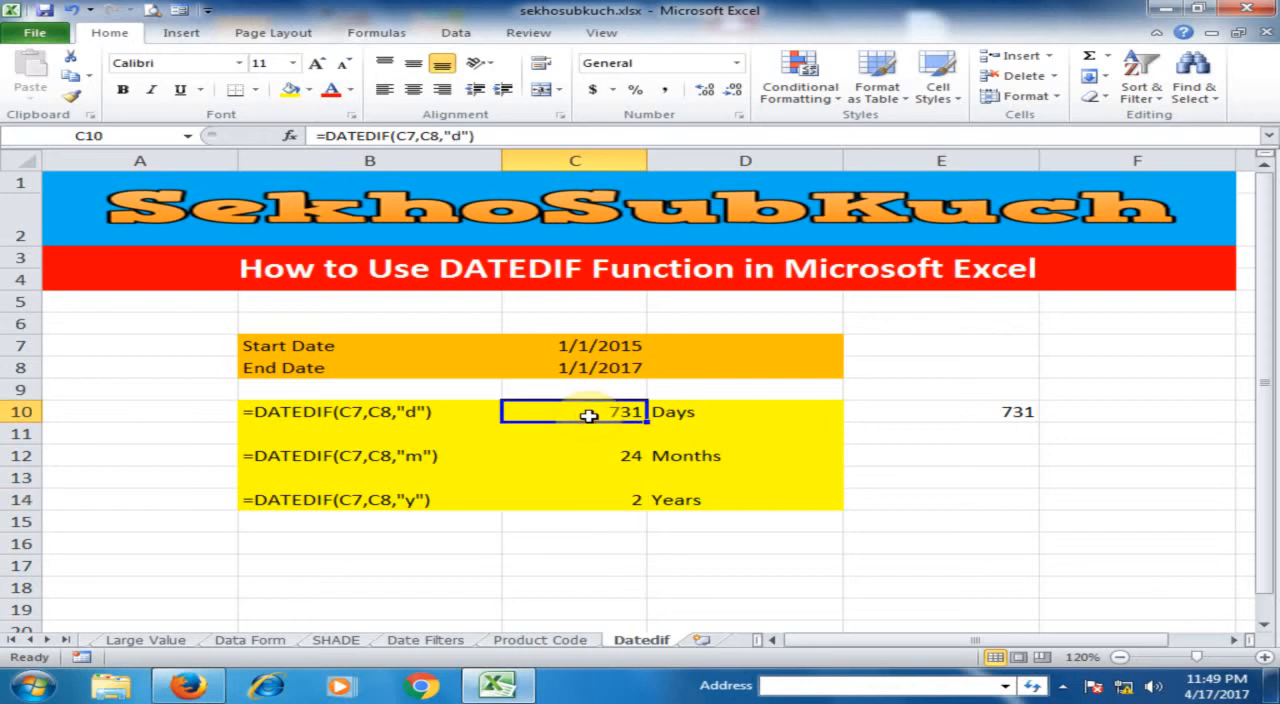
click(607, 458)
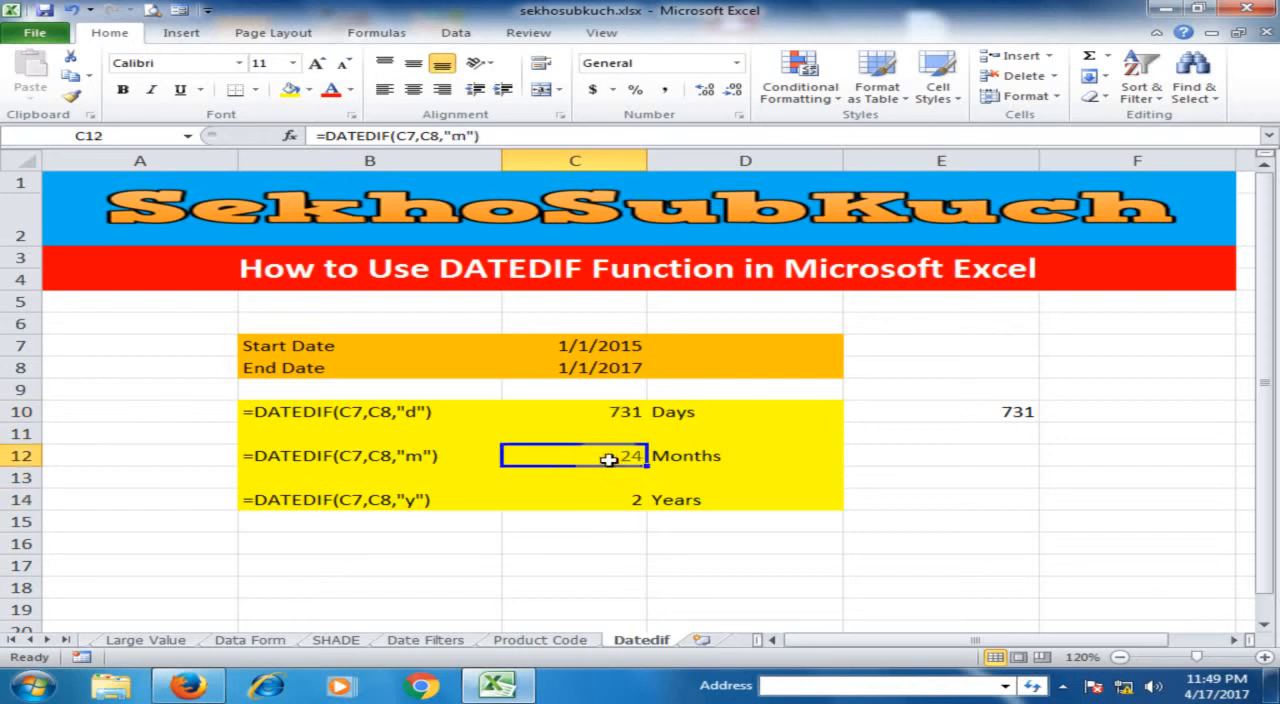
click(608, 503)
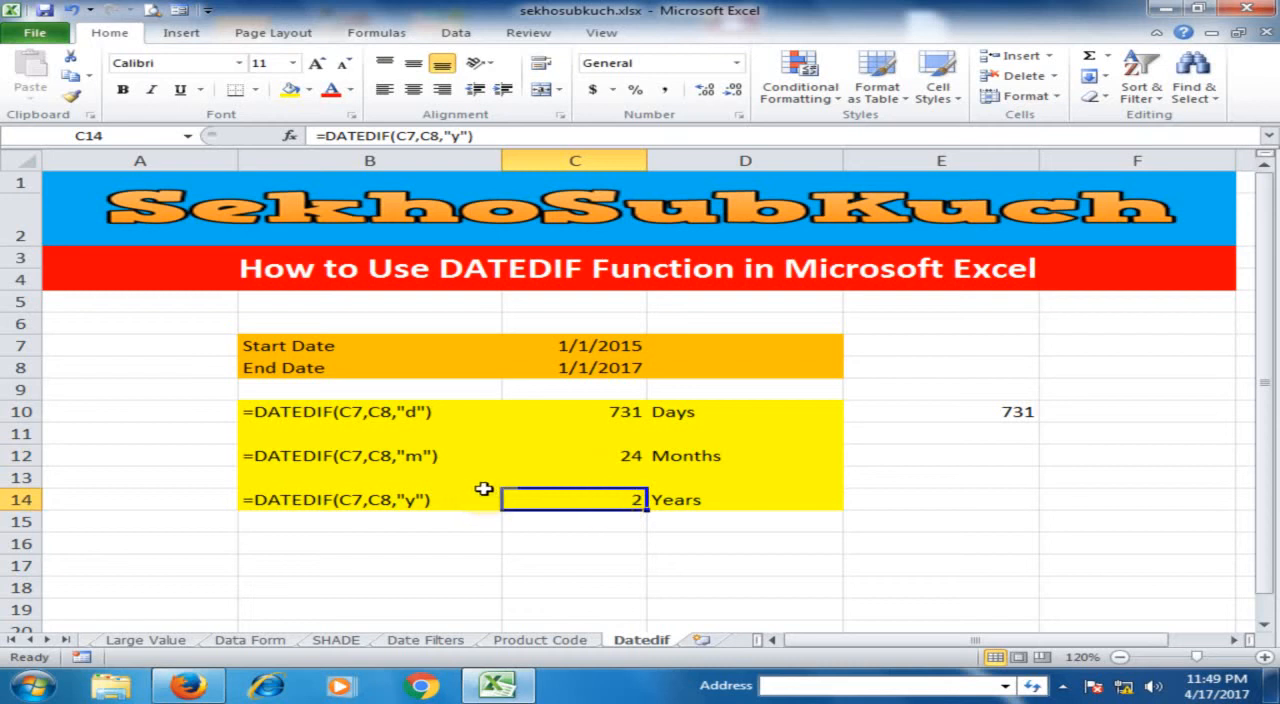
click(325, 417)
click(337, 452)
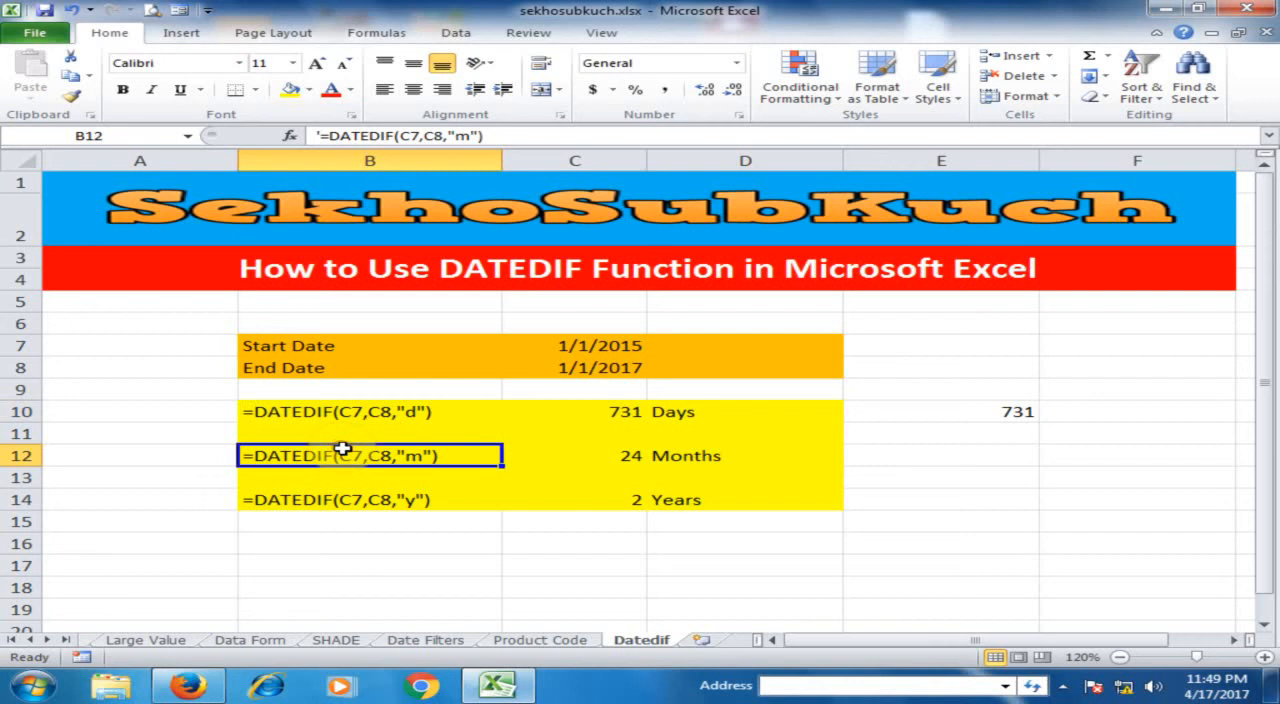
click(375, 500)
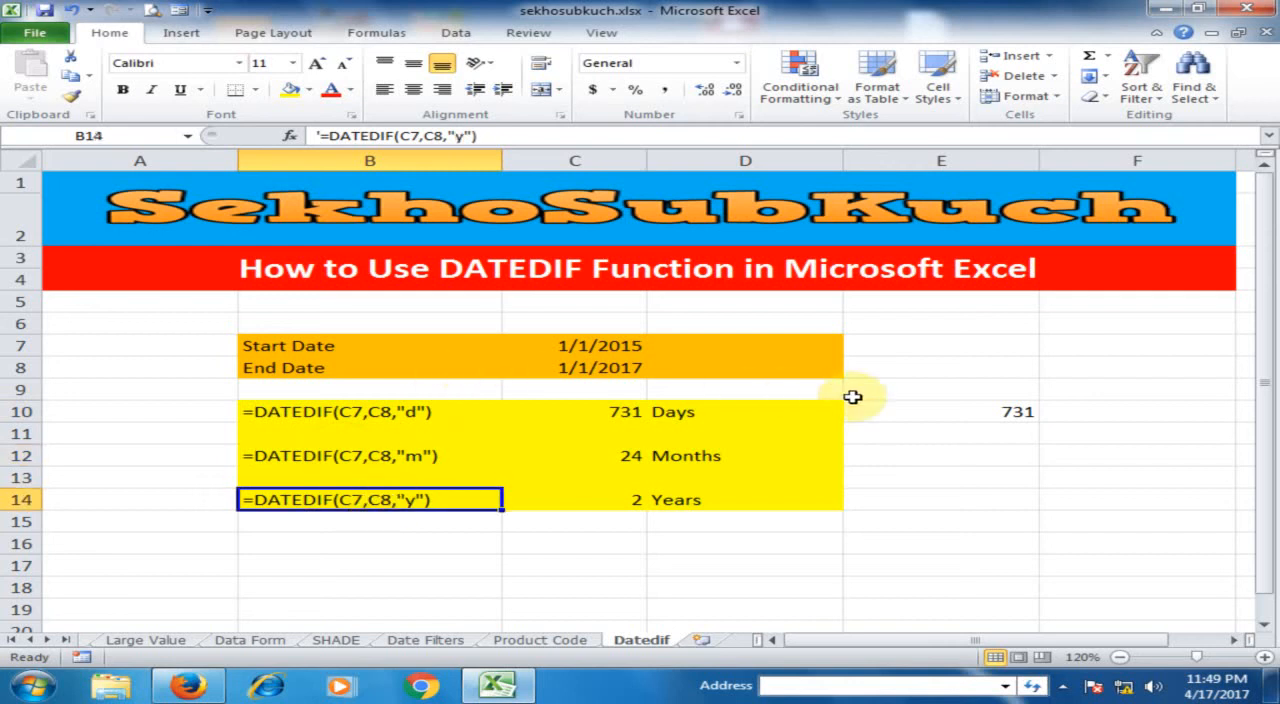
click(617, 413)
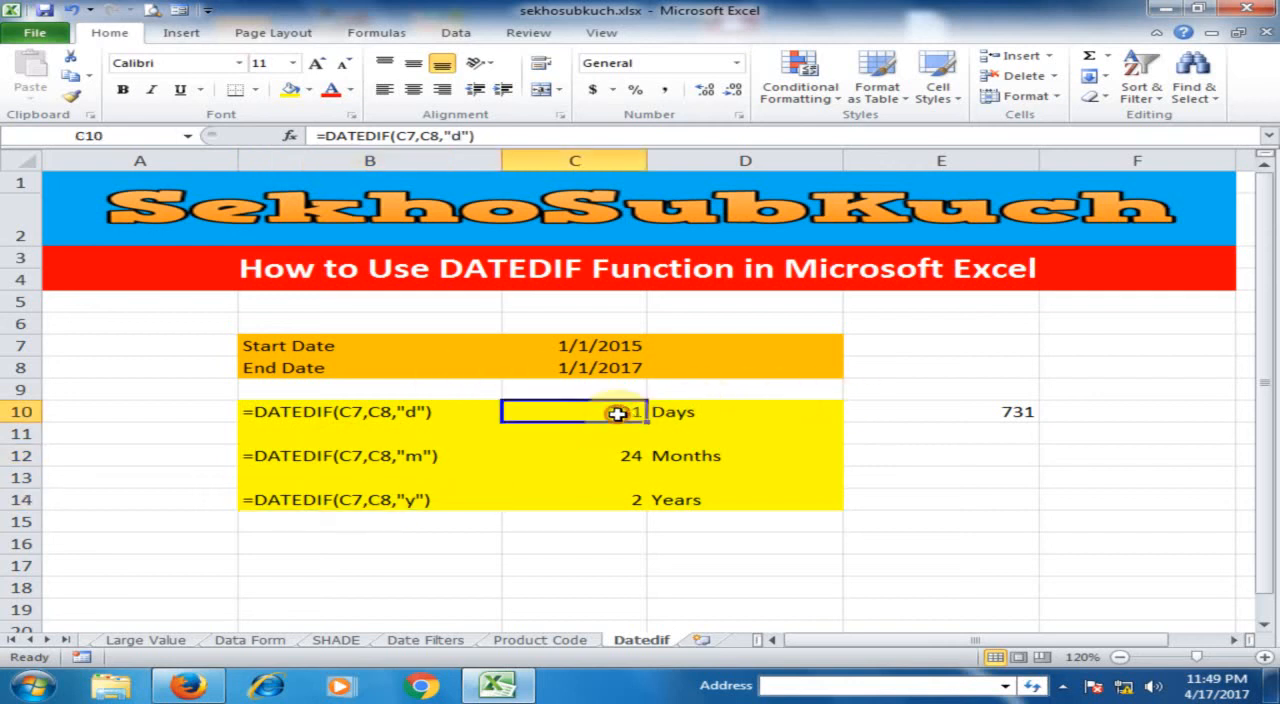
- Clear E10 and enter =C8-C7 there to cross-check the day count in C10
click(929, 409)
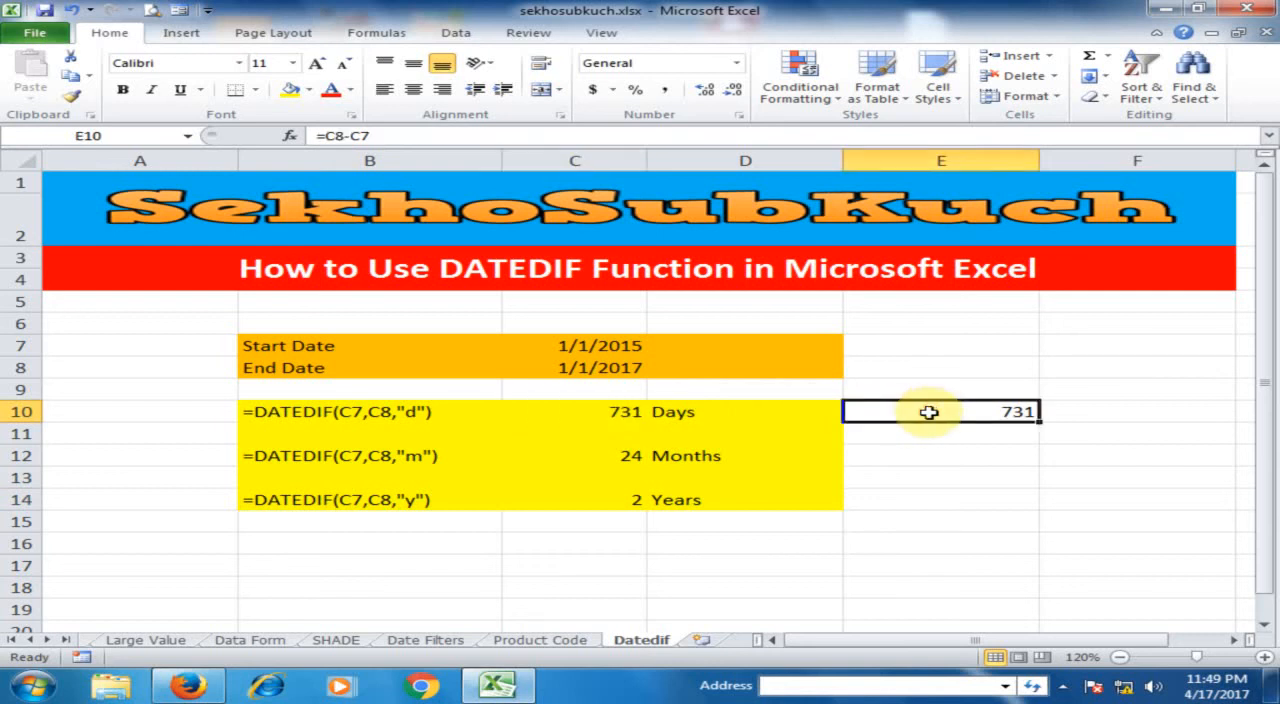
key(Delete)
text(=)
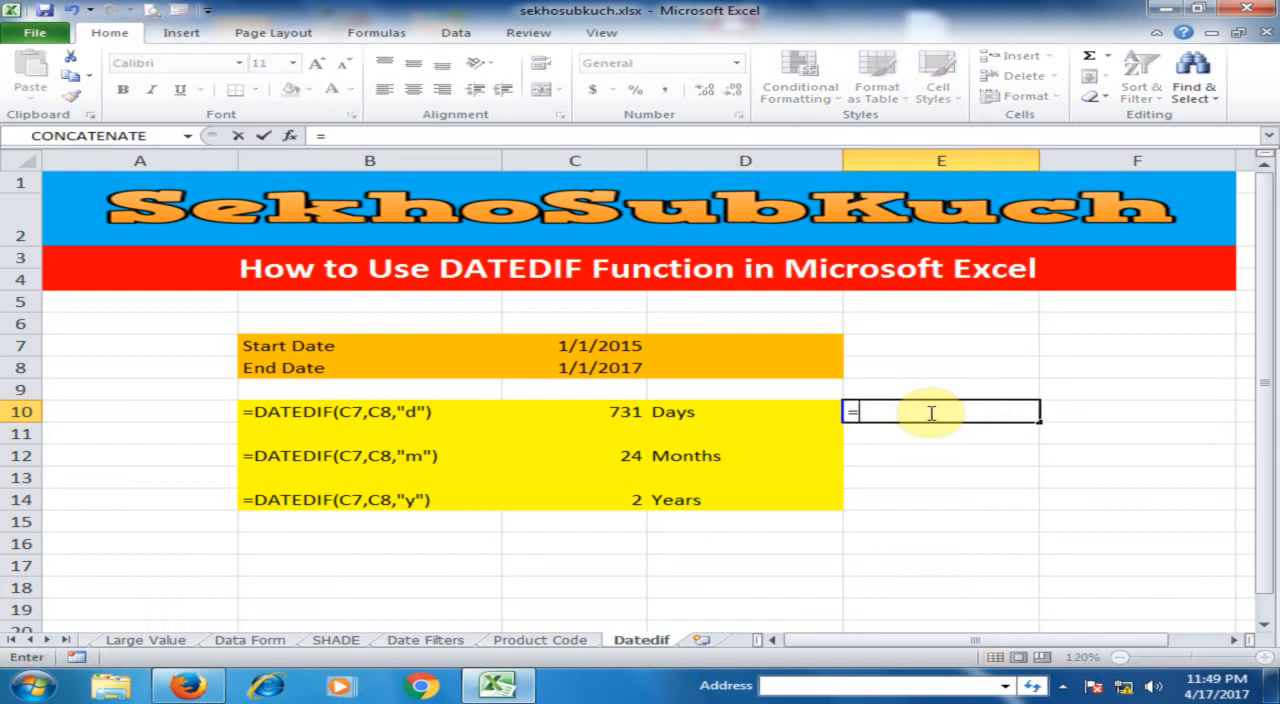
click(606, 368)
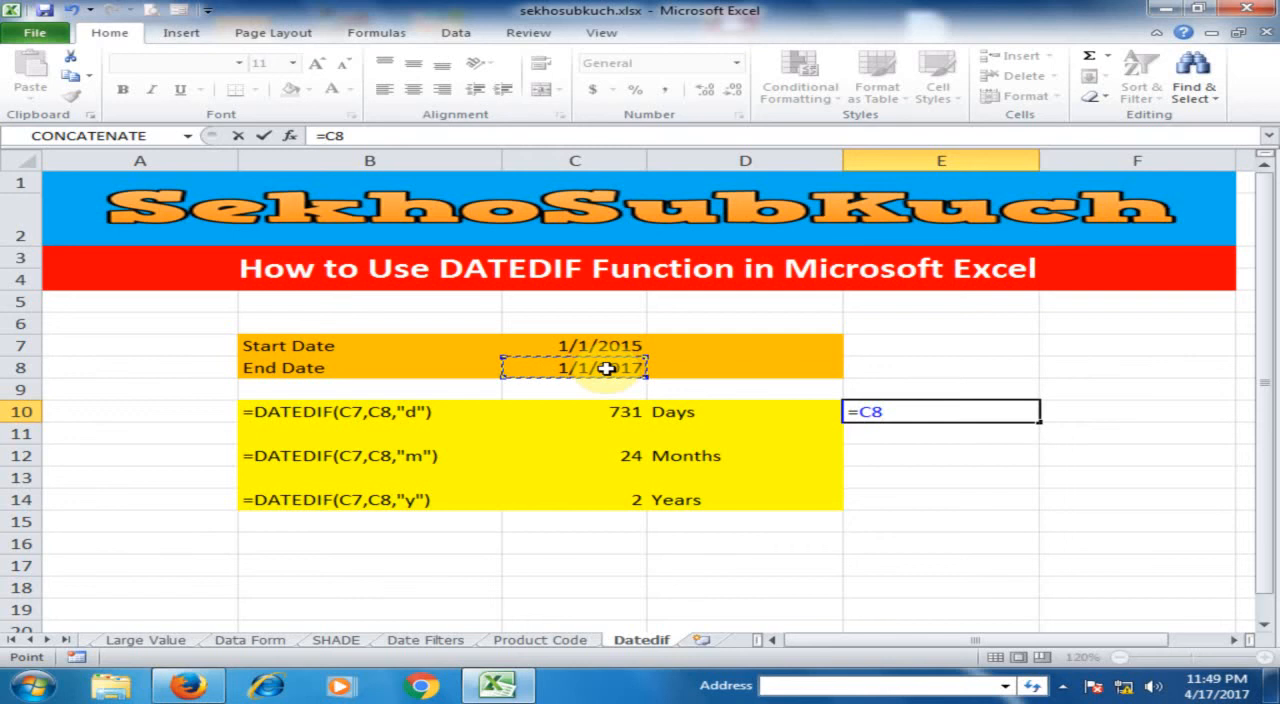
text(-)
click(622, 344)
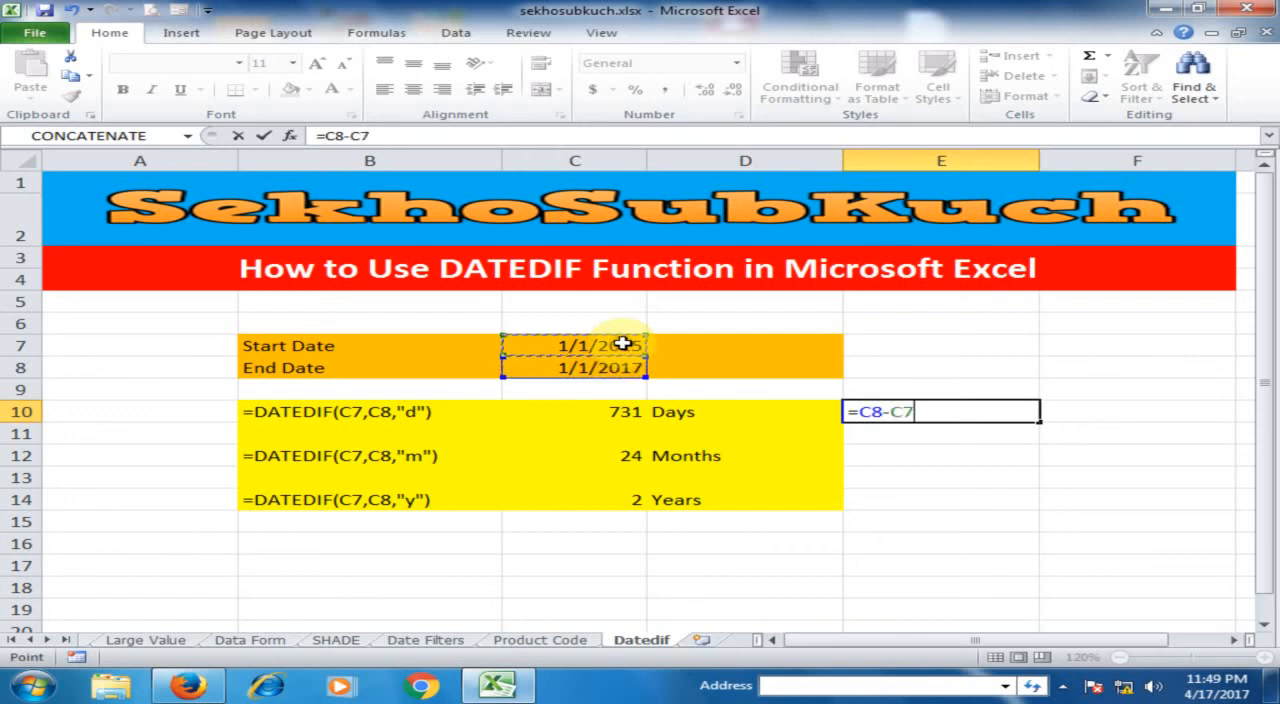
key(Return)
click(924, 412)
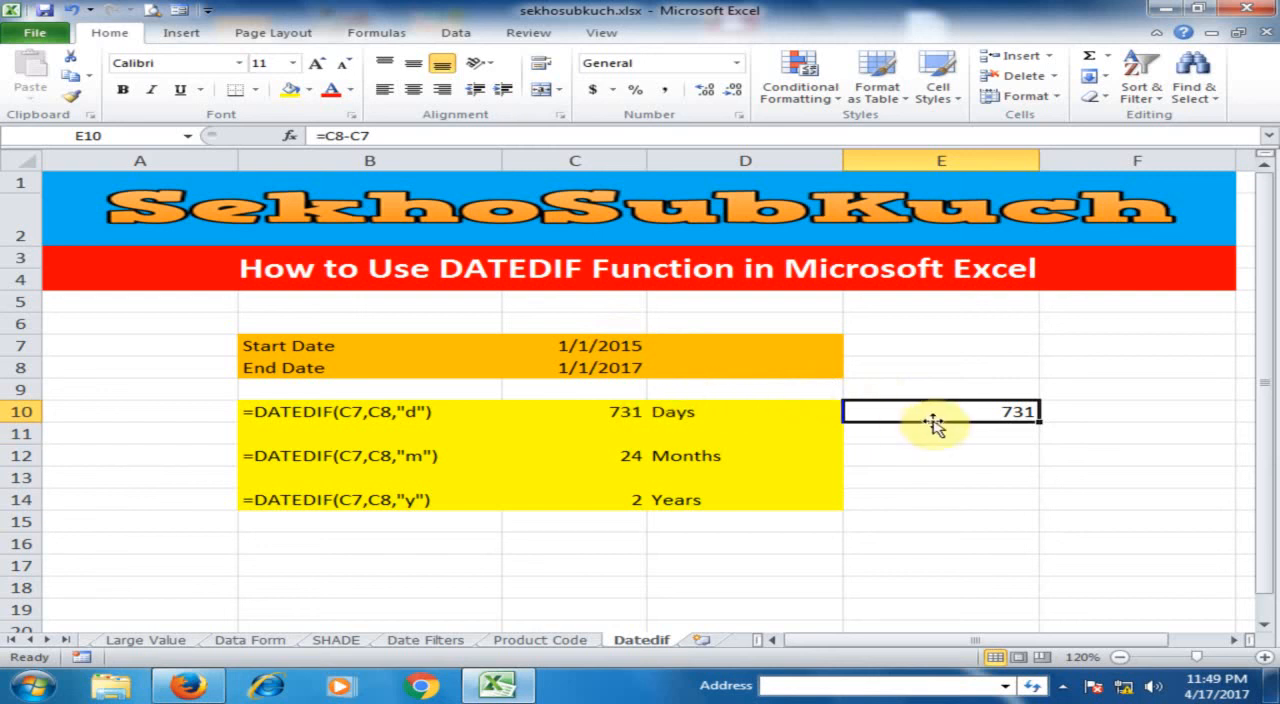
click(594, 414)
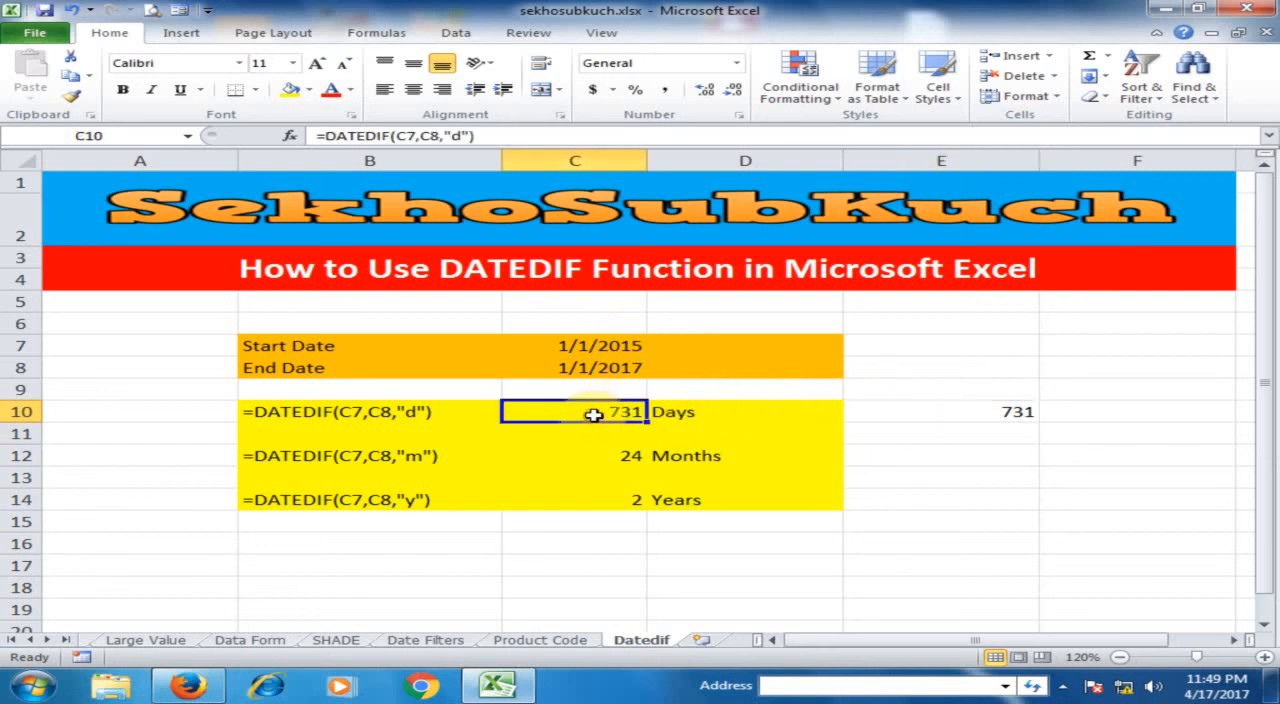